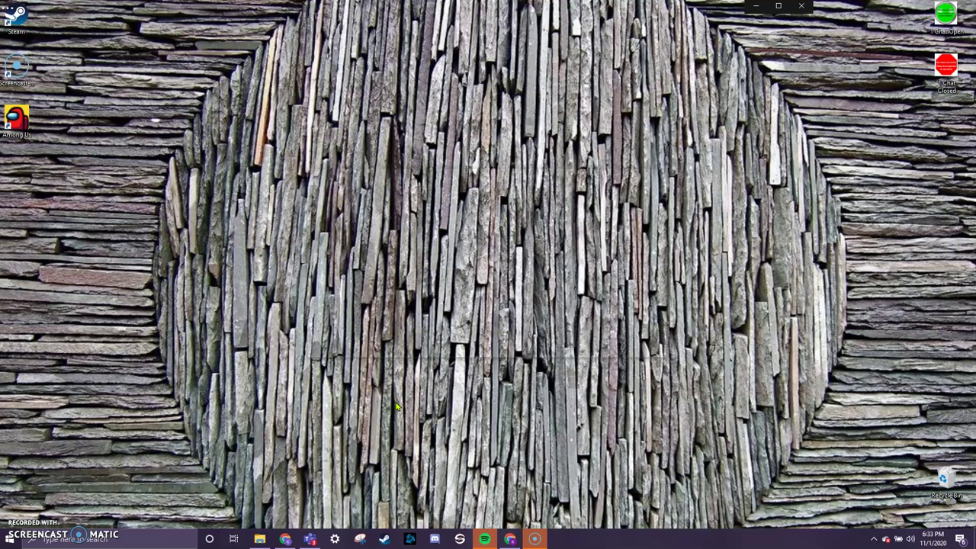
# Open the Windows search panel from the taskbar search box
pyautogui.click(800, 6)
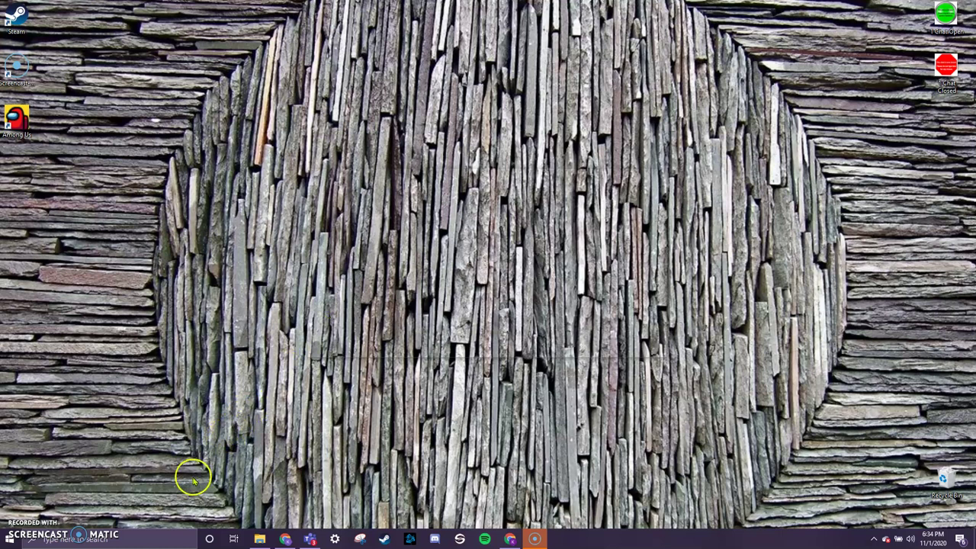
# Search Windows for 'pho' and launch the Photos app from Best match
pyautogui.click(137, 542)
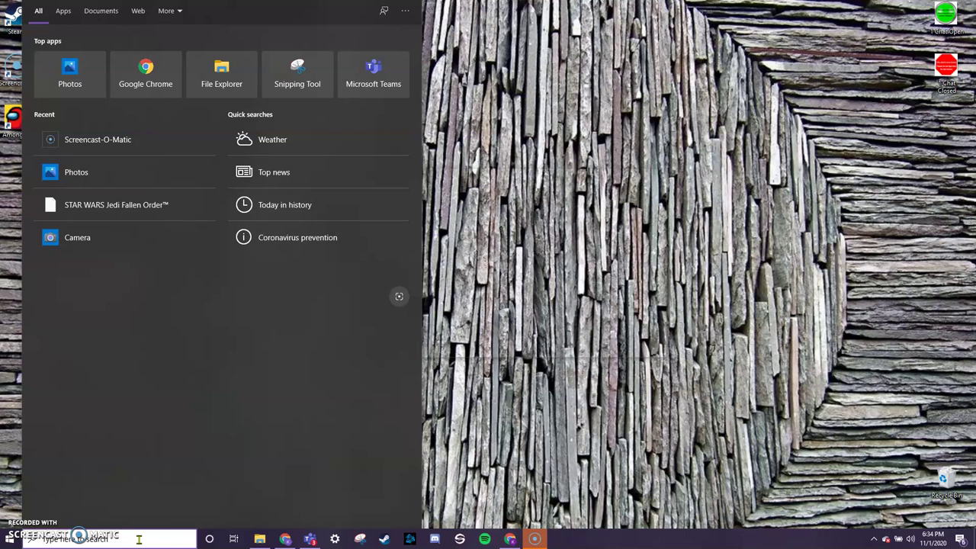
pyautogui.write('pho')
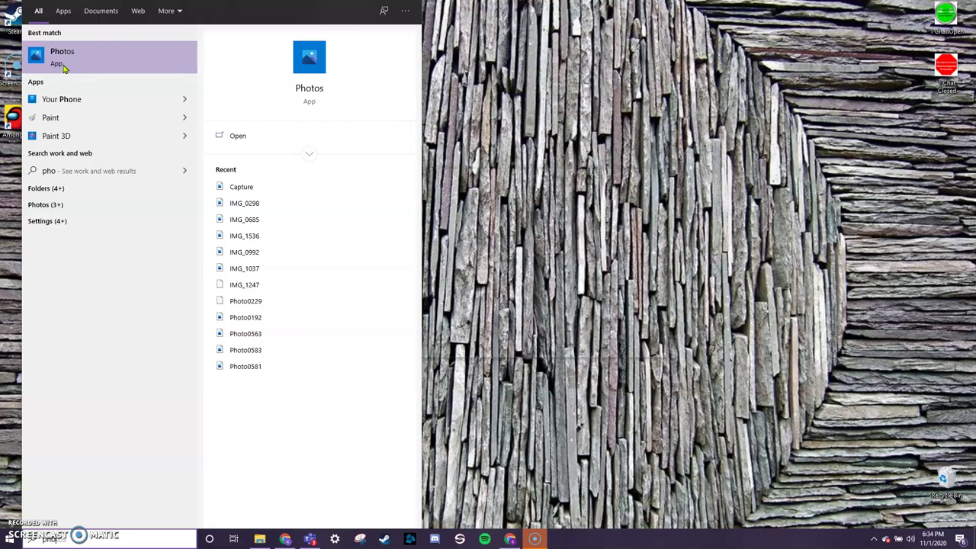
pyautogui.click(64, 68)
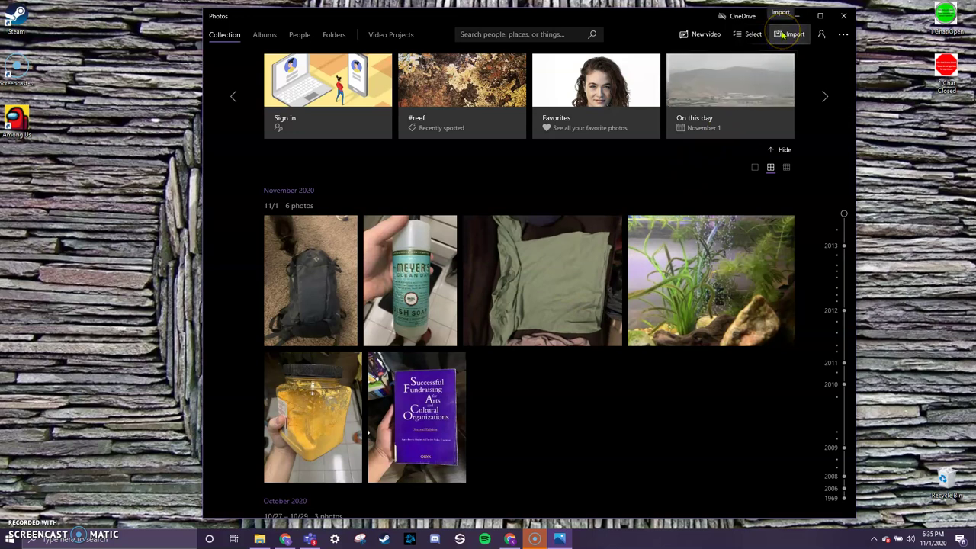
# Open Import in Photos to show the From a folder and From a USB device choices
pyautogui.click(783, 35)
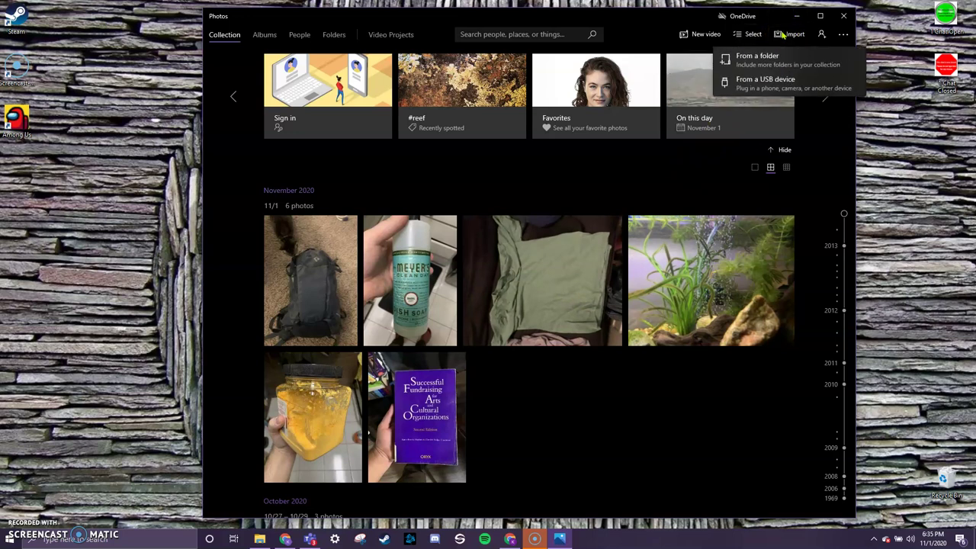
# Choose From a USB device and let Photos list the phone's 3852 items
pyautogui.click(767, 89)
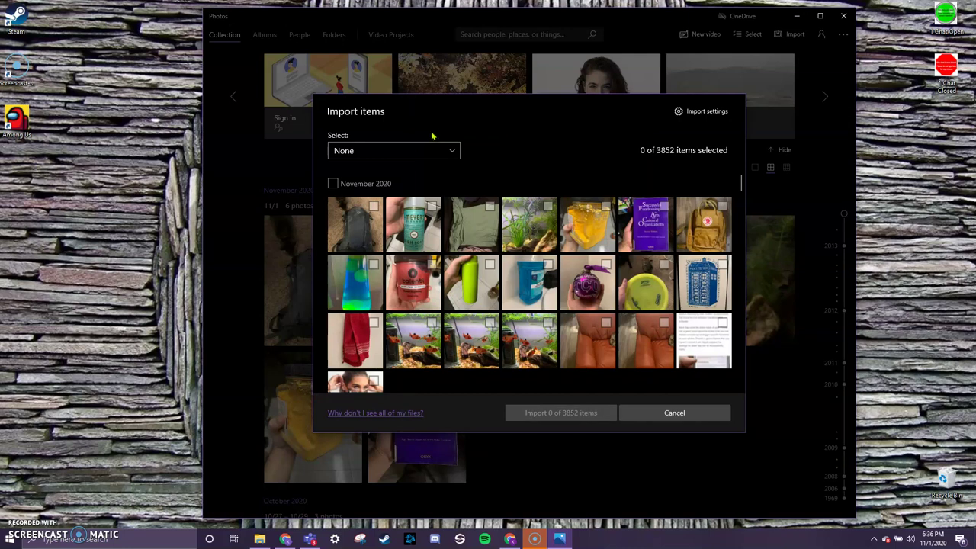
# Tick nine photos: backpack, soap bottle, green cloth, aquarium plants, yellow jar, purple book, yellow backpack, yellow disc, blue box
pyautogui.scroll(-1, 417, 220)
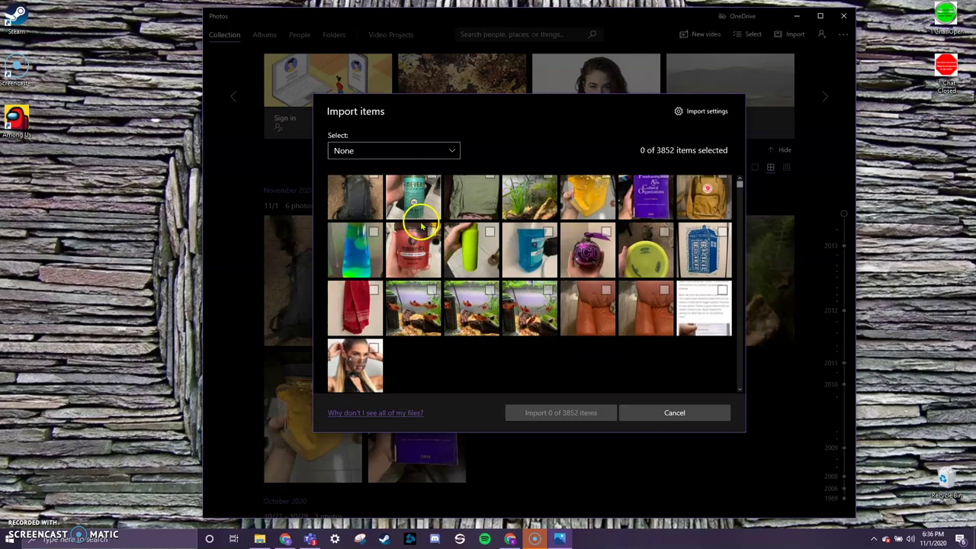
pyautogui.scroll(1, 424, 221)
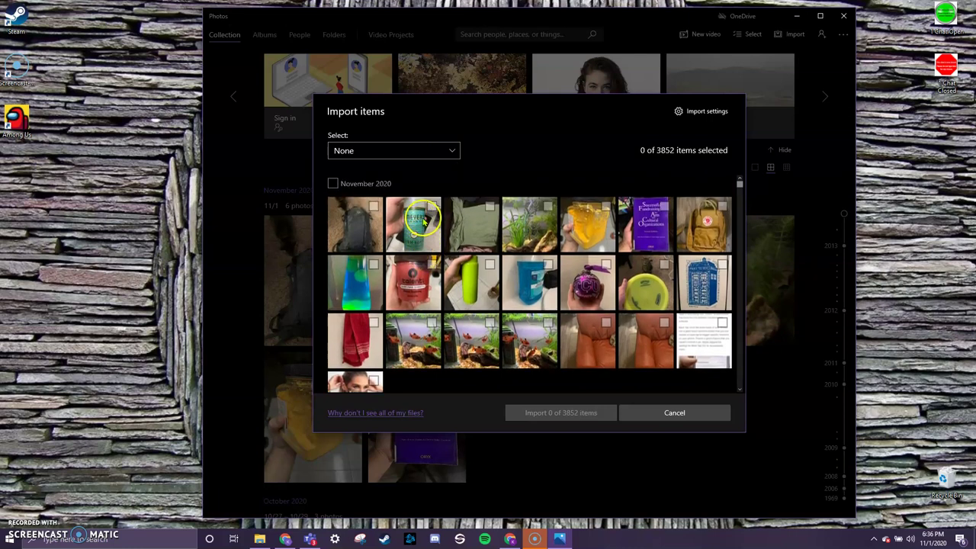
pyautogui.click(373, 208)
pyautogui.click(431, 207)
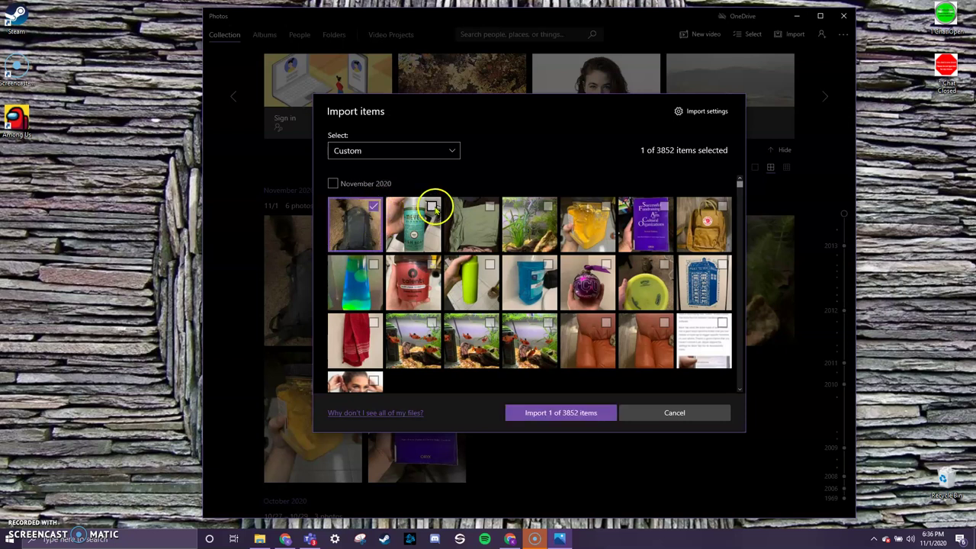
pyautogui.click(489, 207)
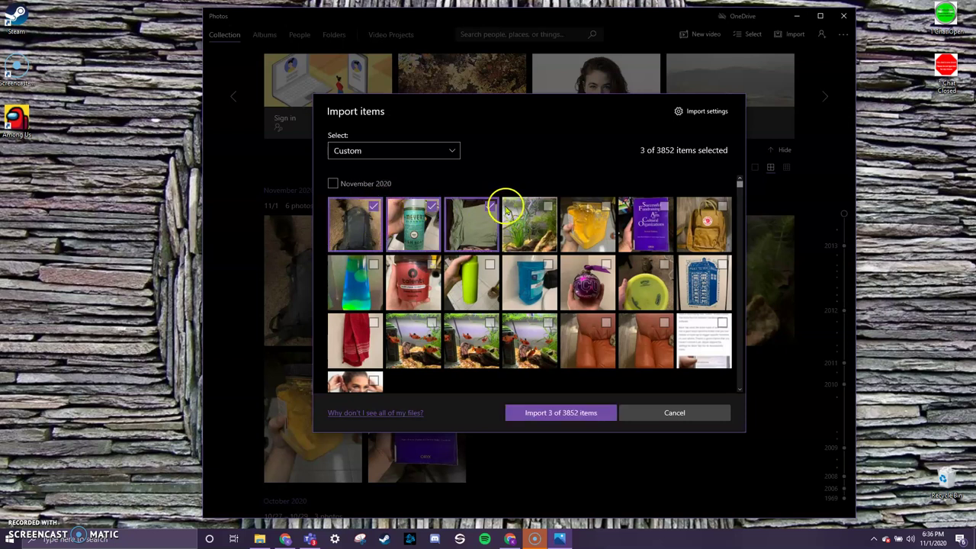
pyautogui.click(546, 207)
pyautogui.click(577, 213)
pyautogui.click(653, 233)
pyautogui.click(698, 228)
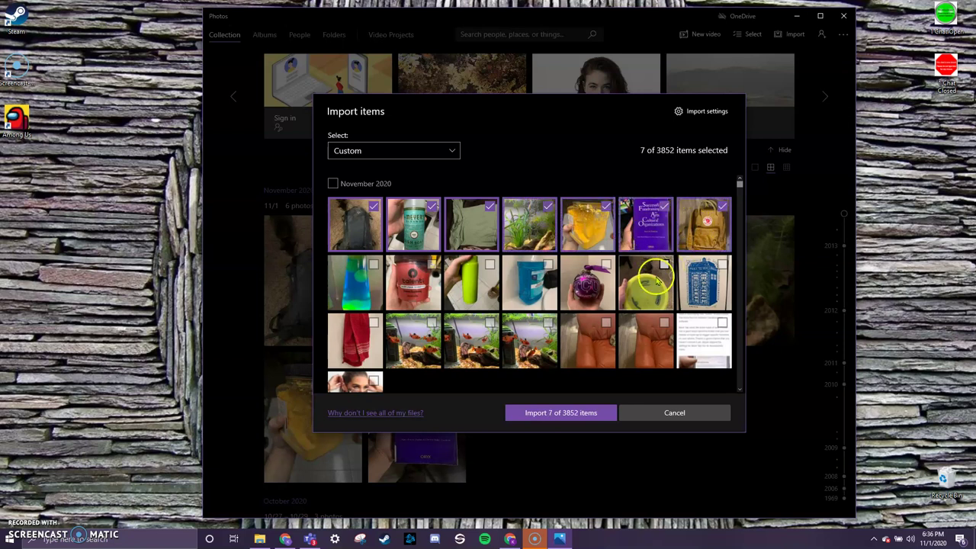
pyautogui.click(648, 286)
pyautogui.click(701, 284)
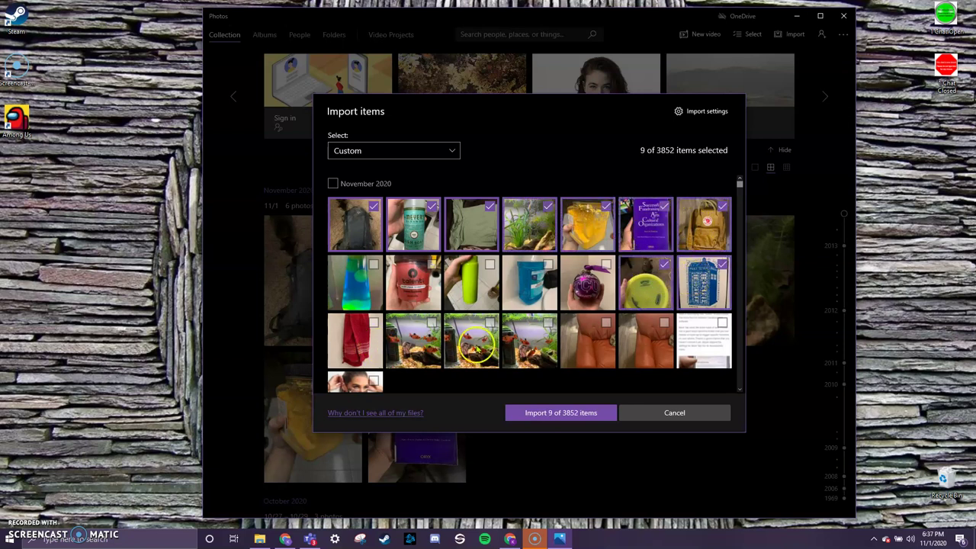
# Tick eight more photos, from red towel to lava lamp, keeping the Custom selection of 17
pyautogui.click(416, 344)
pyautogui.click(372, 336)
pyautogui.click(595, 343)
pyautogui.click(587, 286)
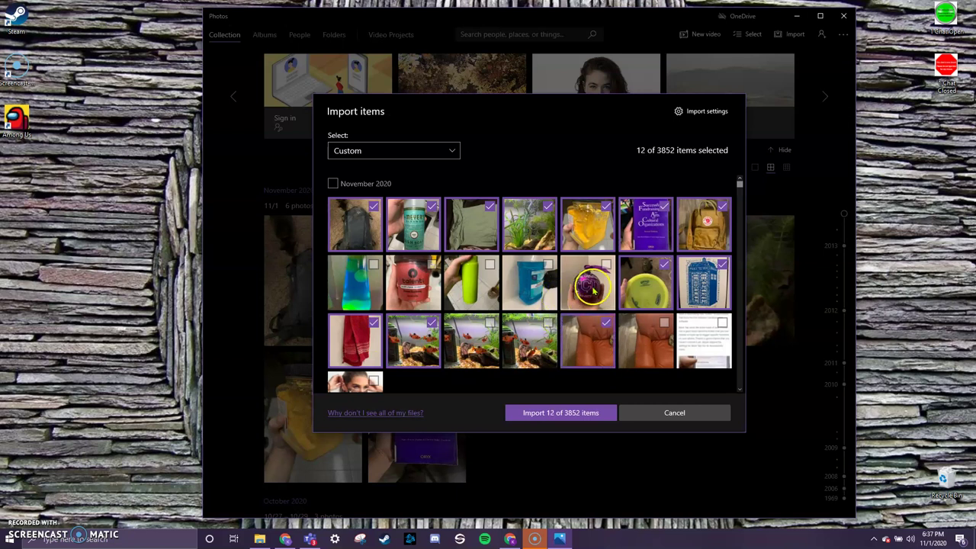
pyautogui.click(530, 283)
pyautogui.click(486, 282)
pyautogui.click(418, 289)
pyautogui.click(345, 280)
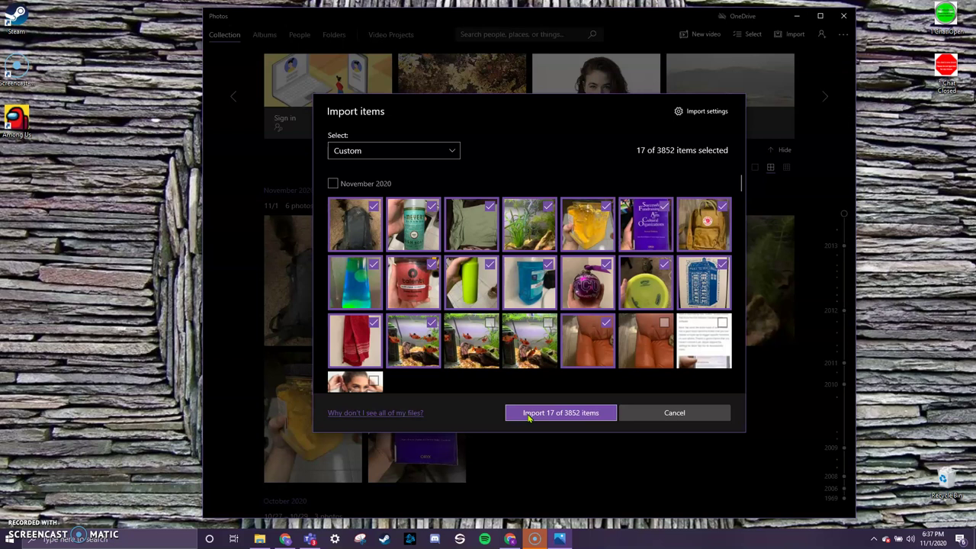
pyautogui.click(451, 153)
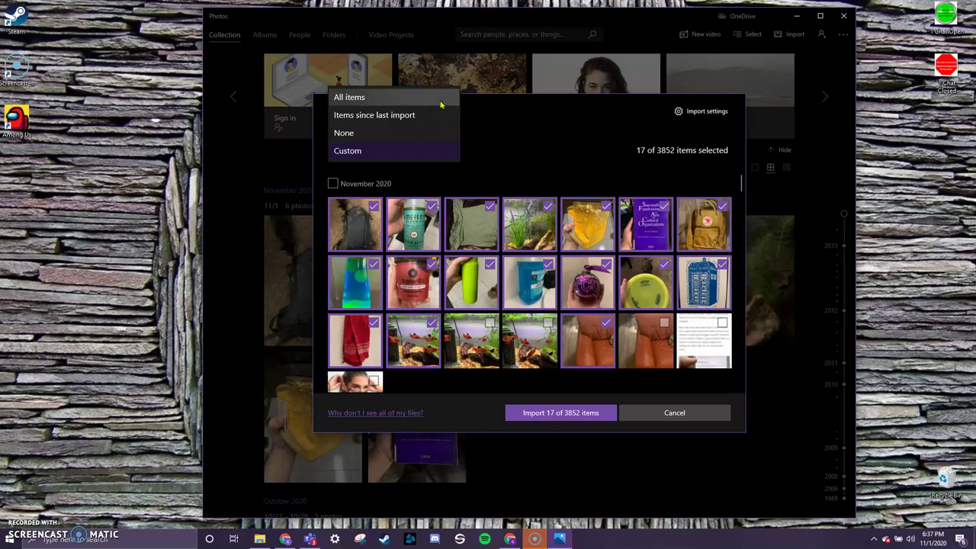
pyautogui.click(436, 117)
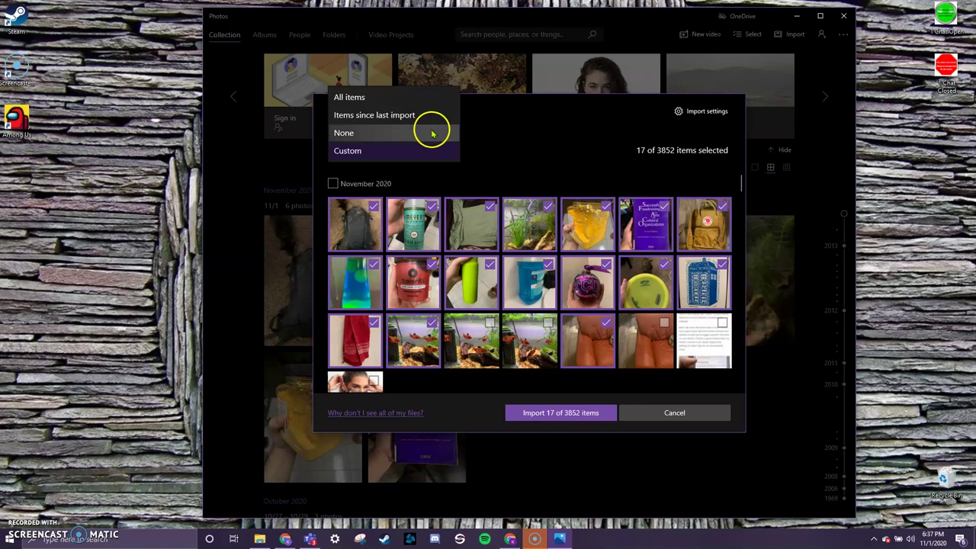
pyautogui.click(532, 121)
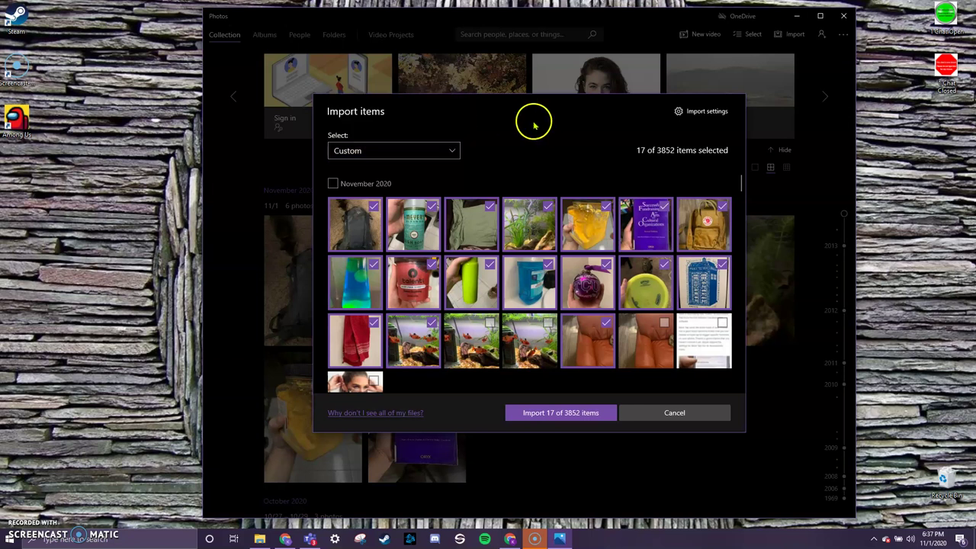
# Import the 17 selected photos and scroll through them under 11/1 in the Collection
pyautogui.click(569, 418)
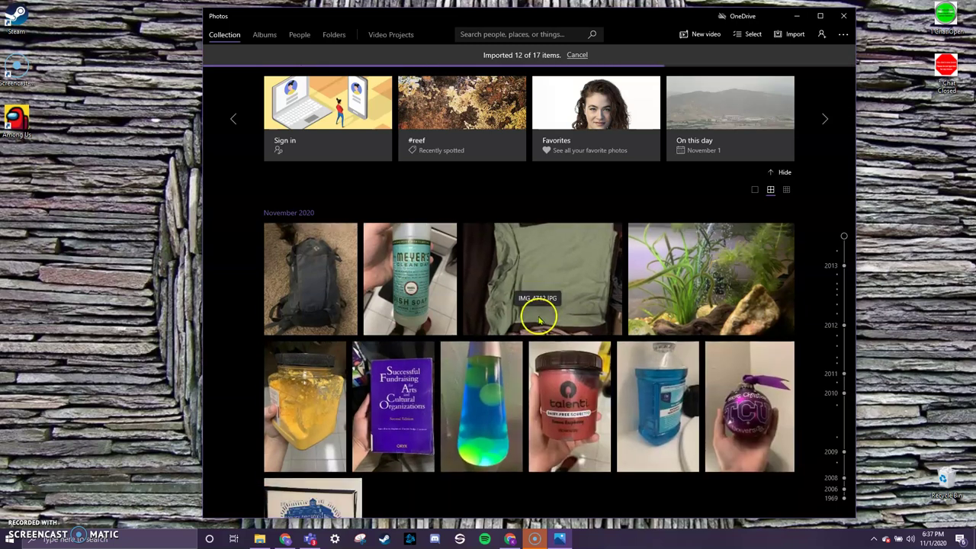
pyautogui.scroll(-2, 538, 319)
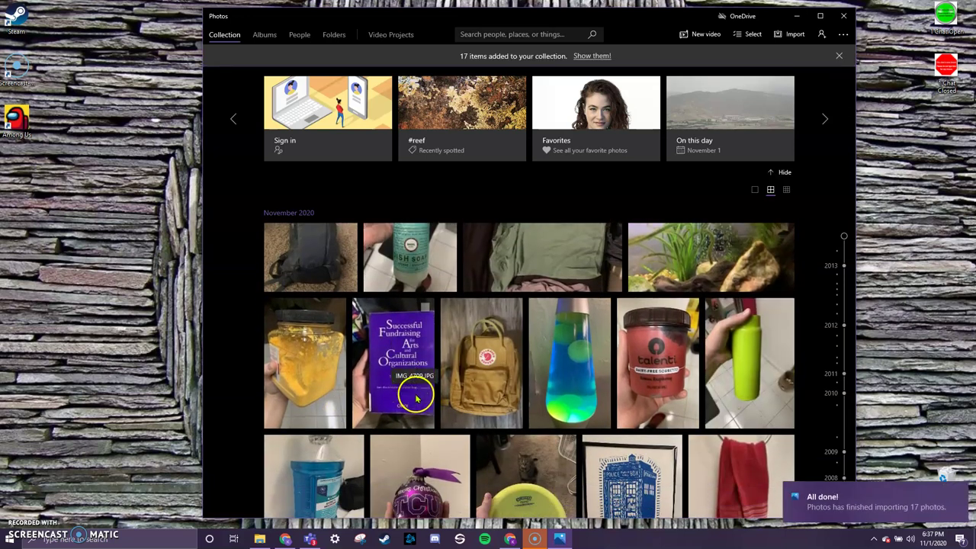
pyautogui.scroll(-2, 417, 398)
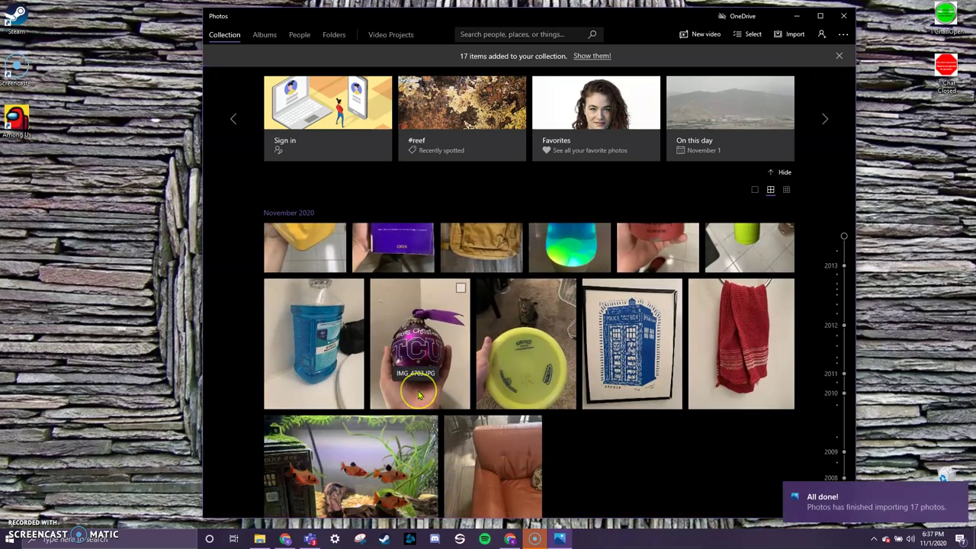
pyautogui.scroll(-1, 419, 394)
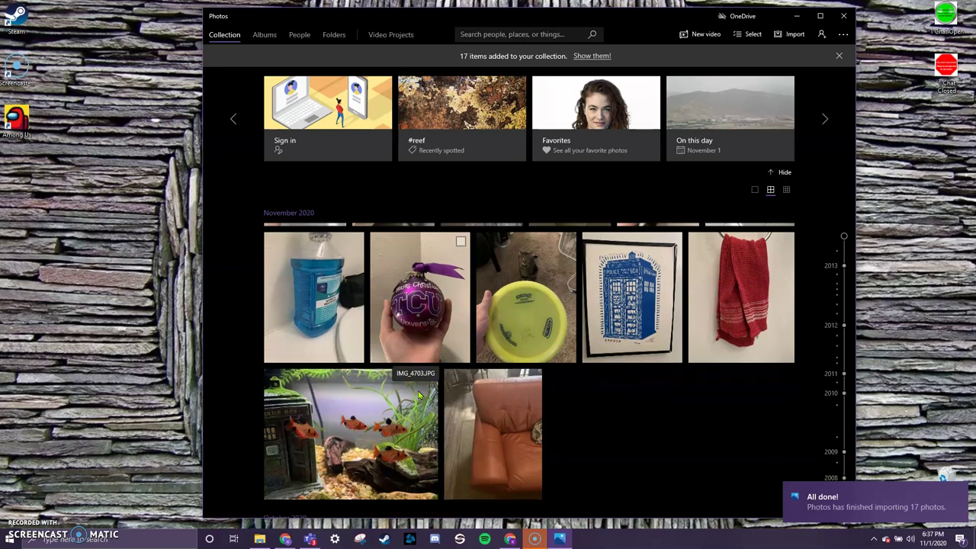
pyautogui.scroll(5, 418, 394)
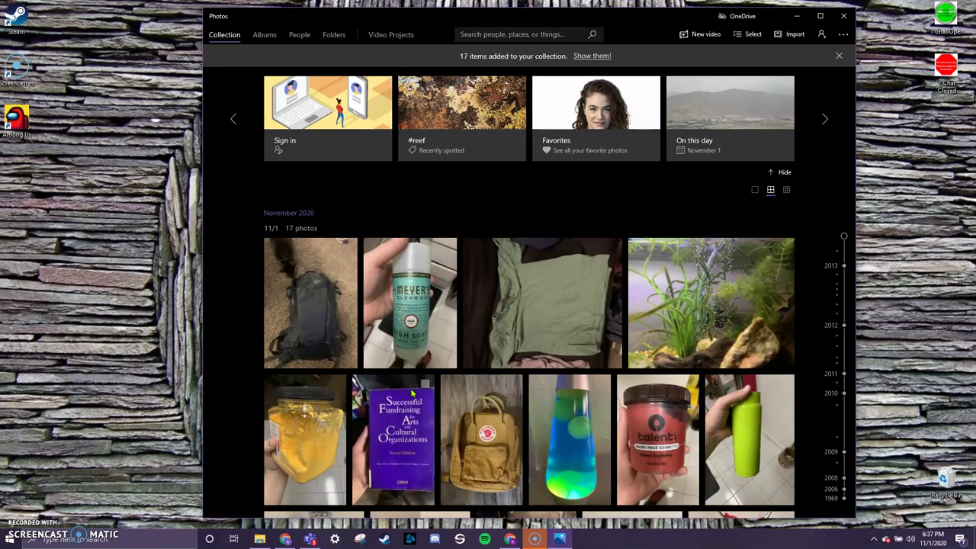
# Close Photos and open Pictures > 2020-11 in File Explorer, showing IMG_4696 to IMG_4714
pyautogui.click(844, 16)
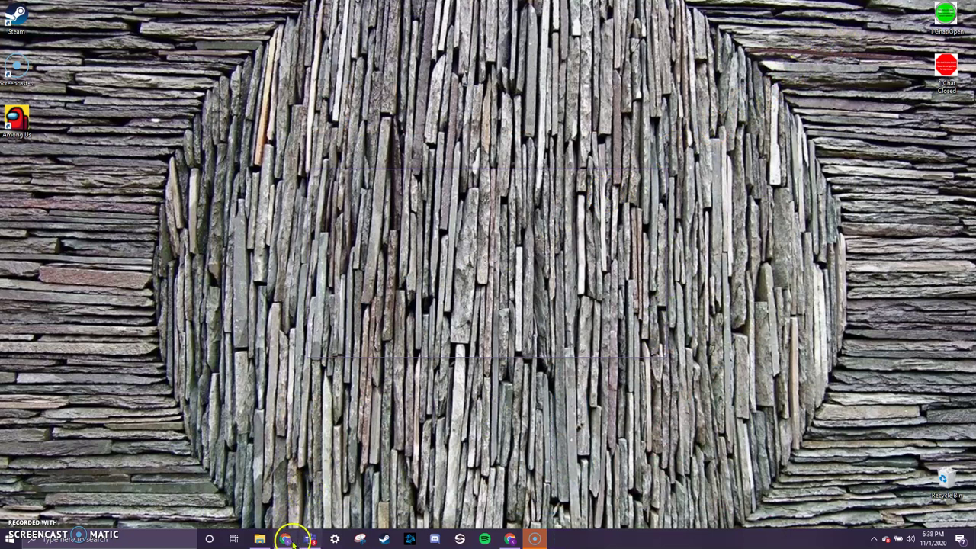
pyautogui.moveTo(287, 537)
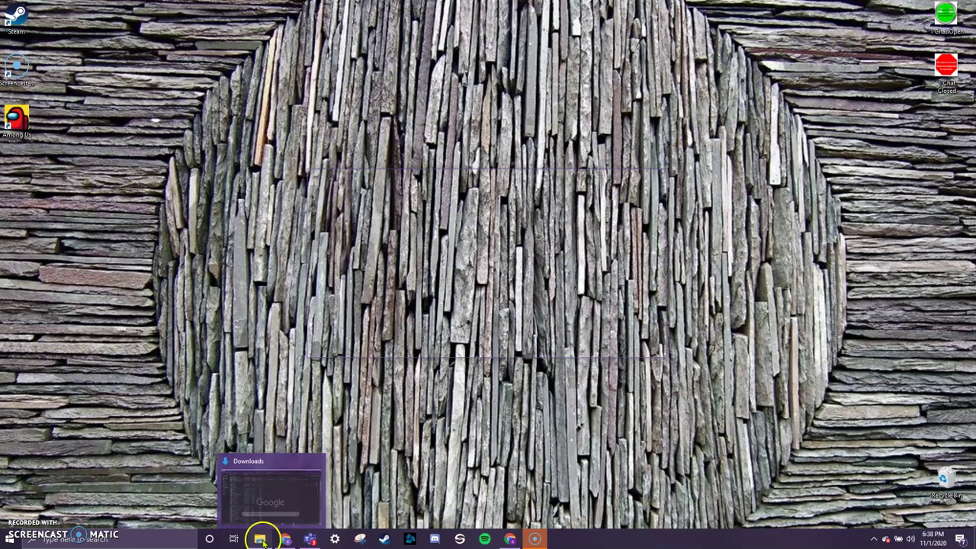
pyautogui.click(260, 539)
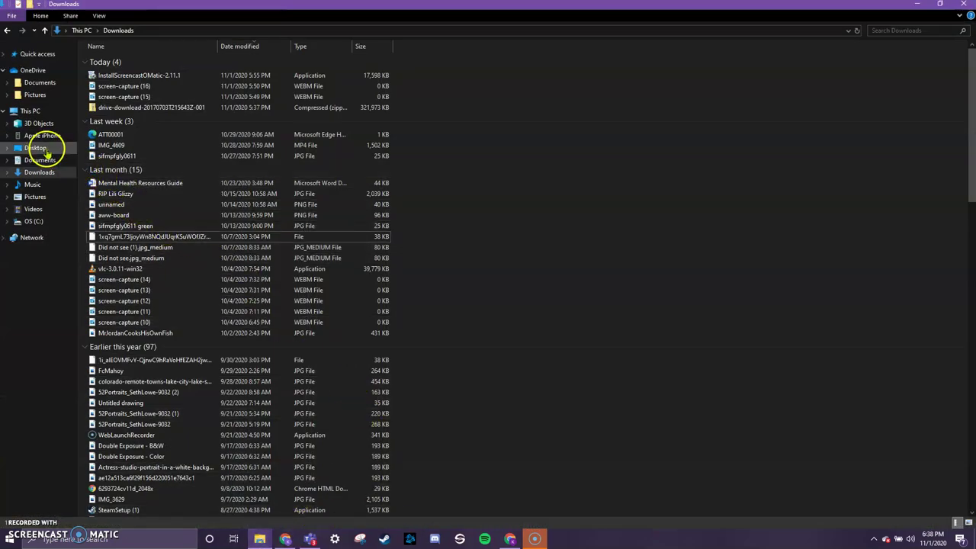
pyautogui.click(35, 196)
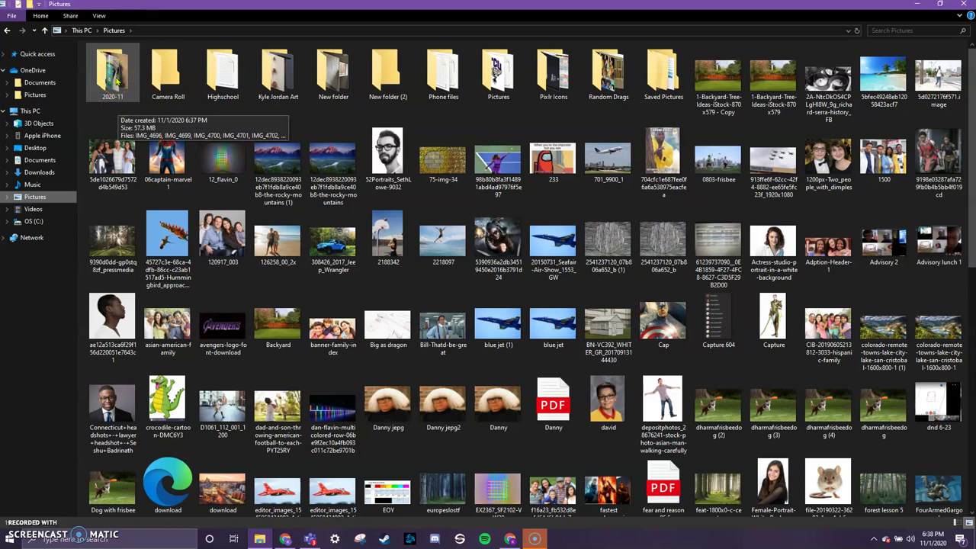
pyautogui.doubleClick(116, 79)
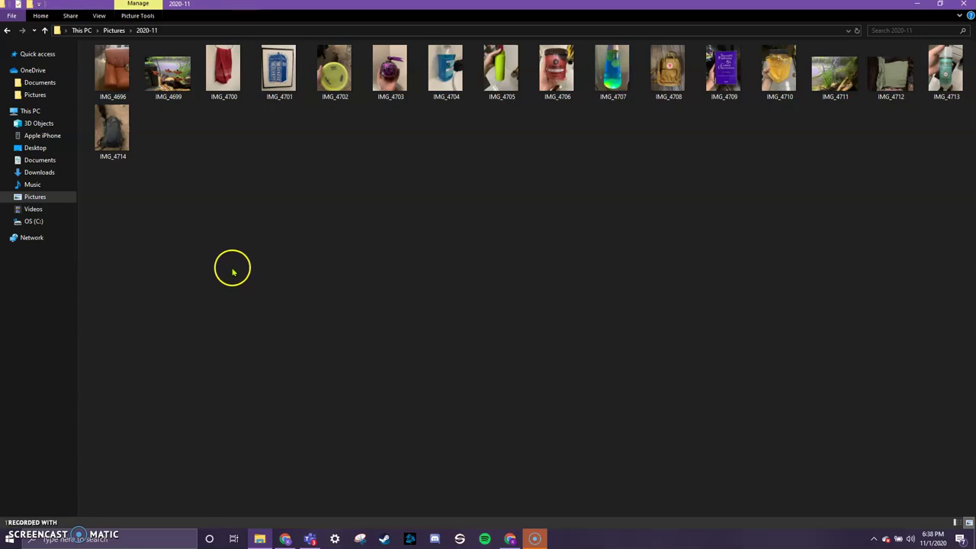
# Go back to the Pictures folder, scroll its images, and minimize File Explorer
pyautogui.click(116, 32)
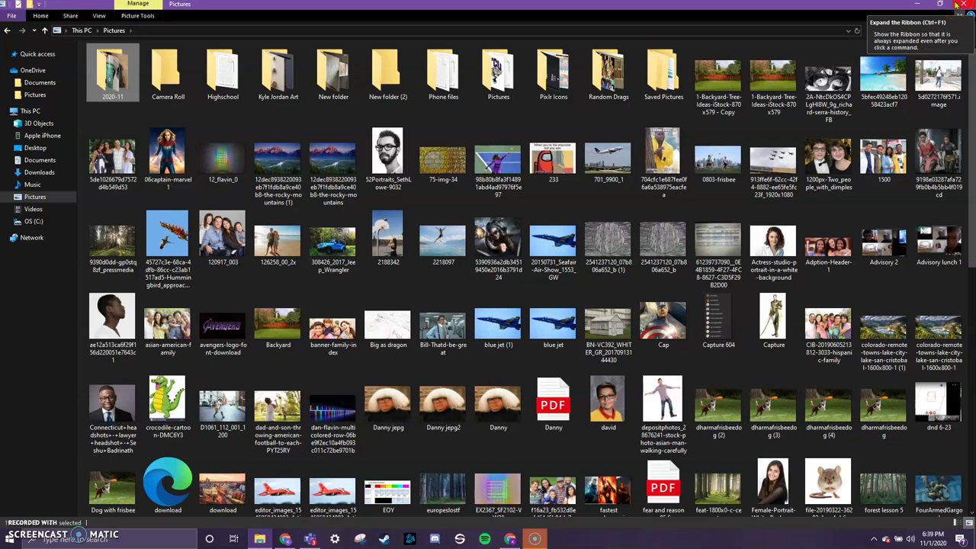
pyautogui.click(538, 539)
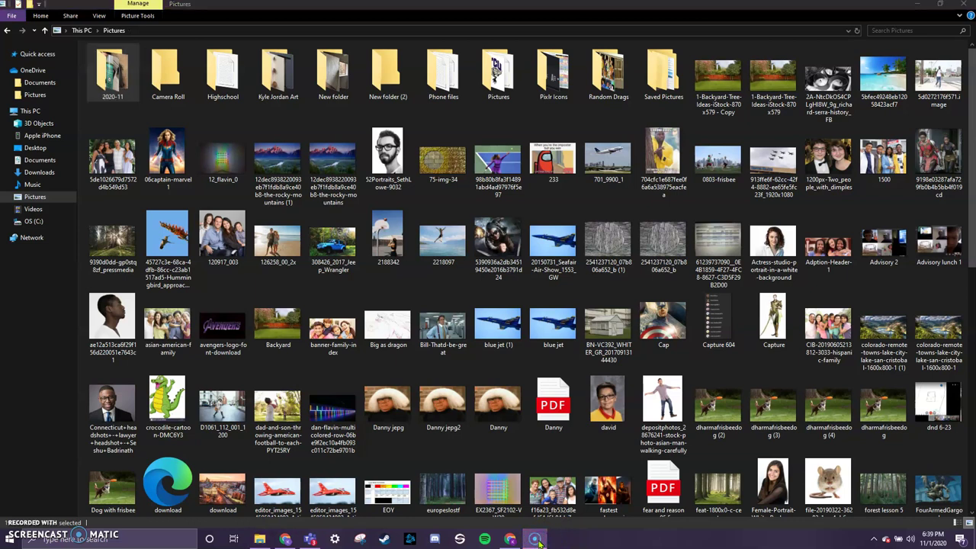
pyautogui.click(535, 540)
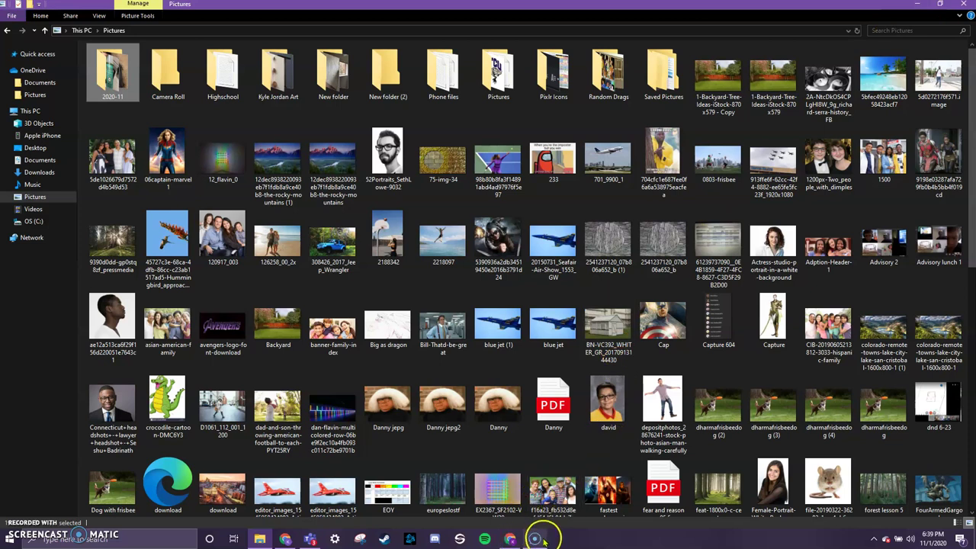
pyautogui.rightClick(538, 539)
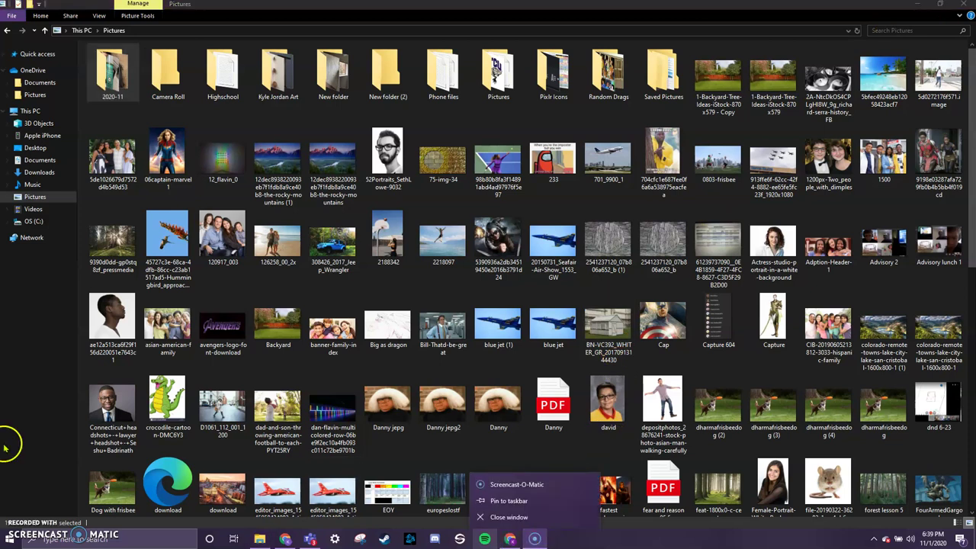
pyautogui.click(23, 462)
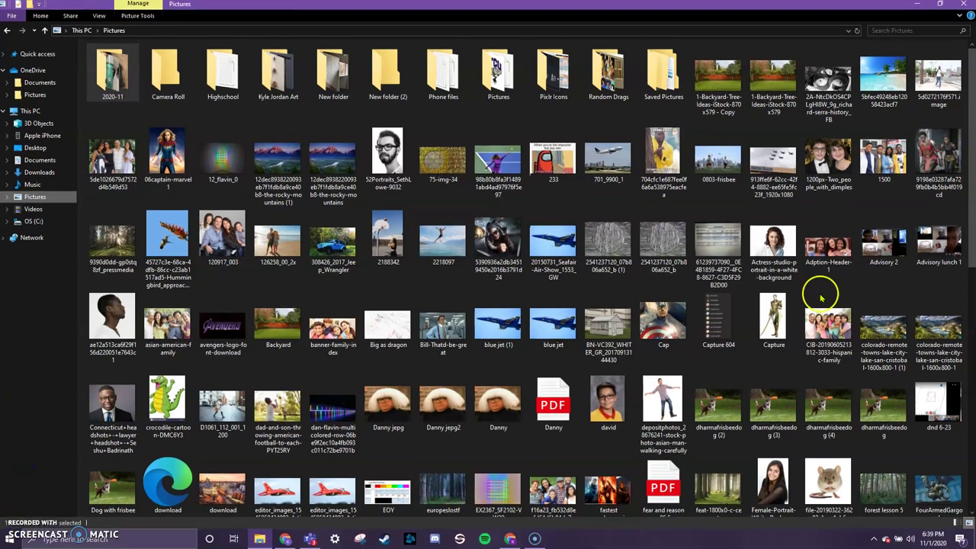
pyautogui.scroll(-6, 104, 457)
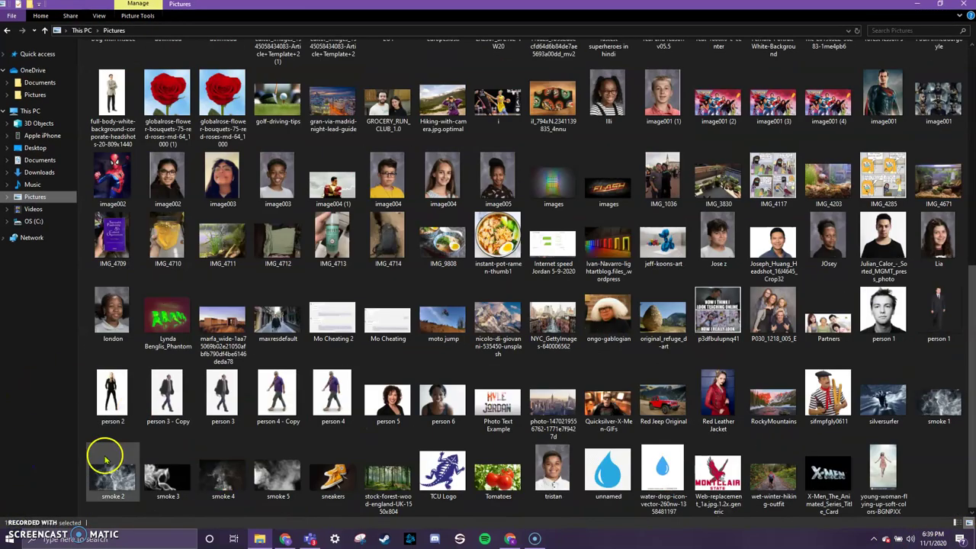
pyautogui.click(920, 6)
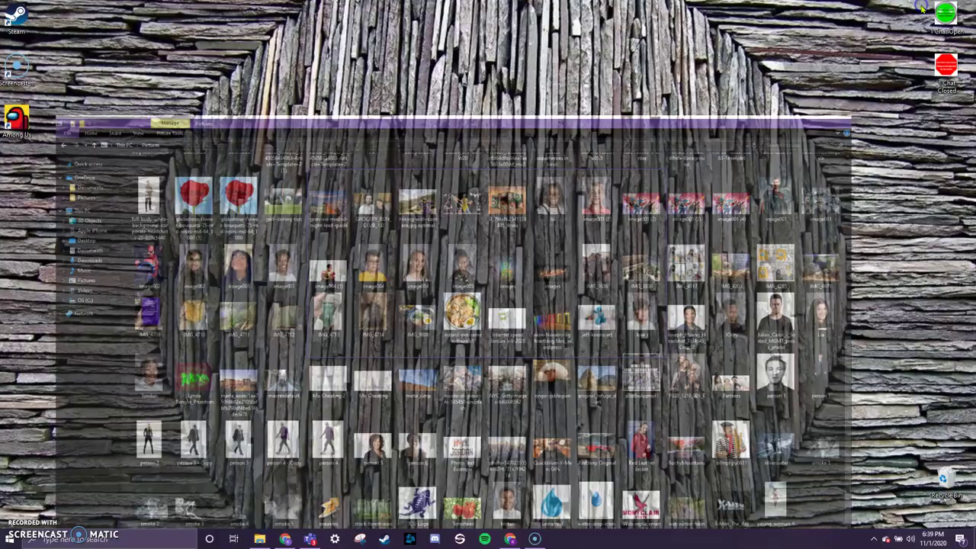